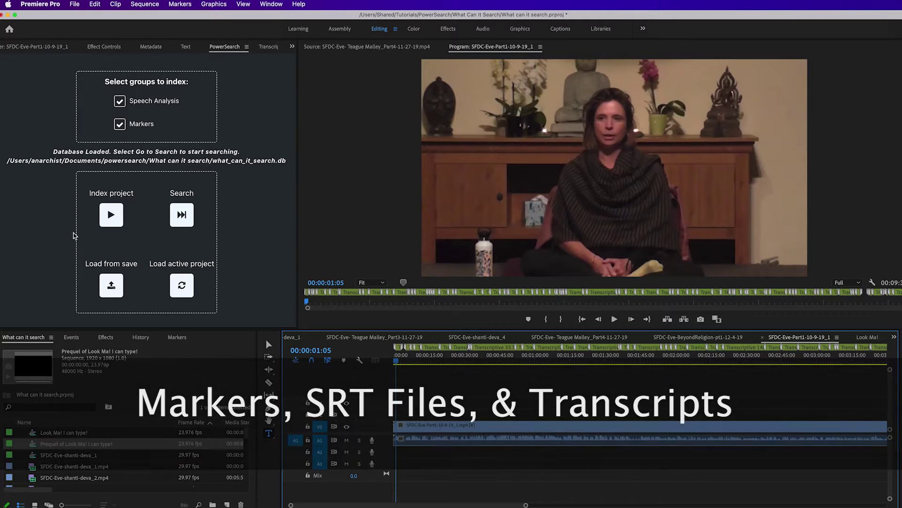
Go to the PowerSearch search page for the loaded 'What can it search' index
left_click(186, 216)
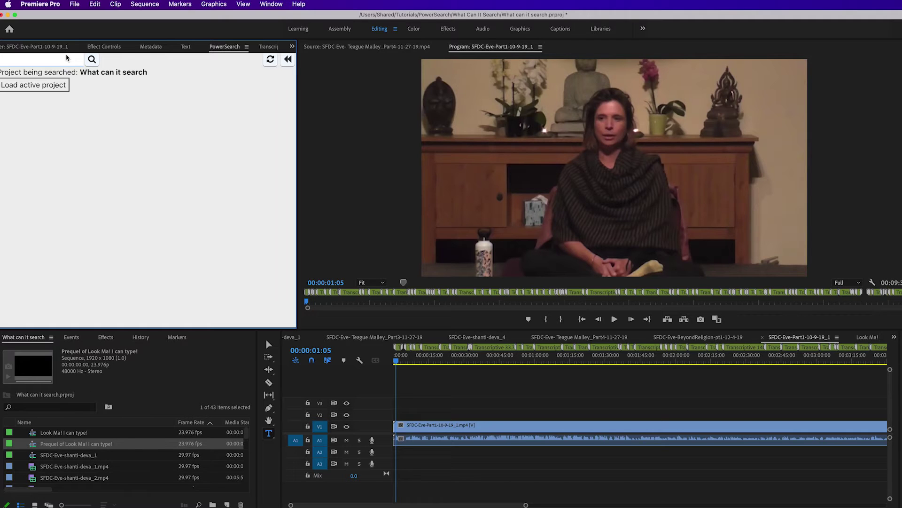
Search the project for 'meditation' and scroll down to the Markers results
type("meditation")
key("Return")
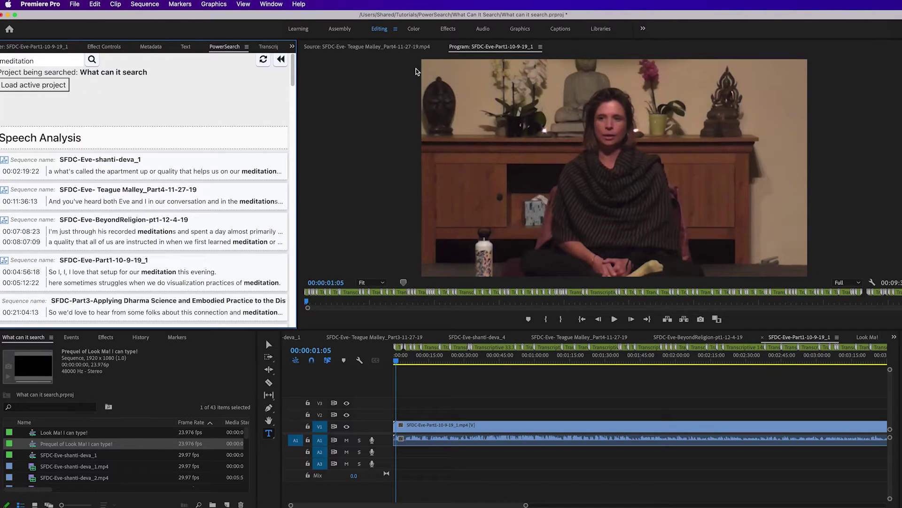
left_click(292, 81)
mouse_move(292, 80)
left_mouse_down()
mouse_move(313, 137)
mouse_move(322, 252)
mouse_move(323, 238)
left_mouse_up()
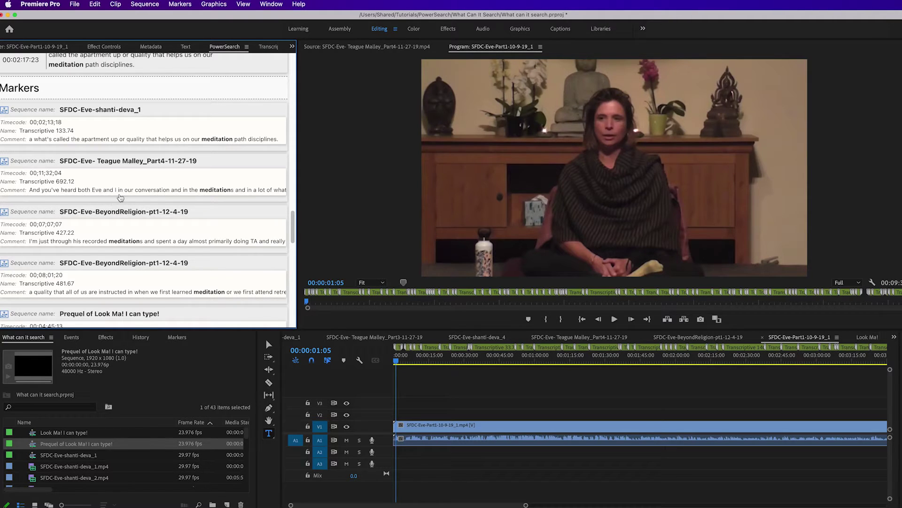
Show the Markers panel and open the shanti-deva_1, BeyondReligion, then Prequel sequences from marker matches
left_click(178, 337)
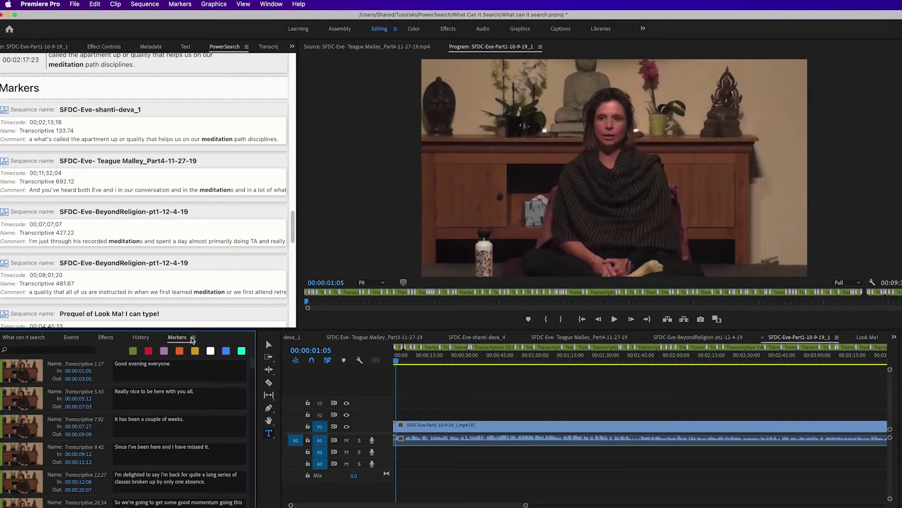
left_click(171, 215)
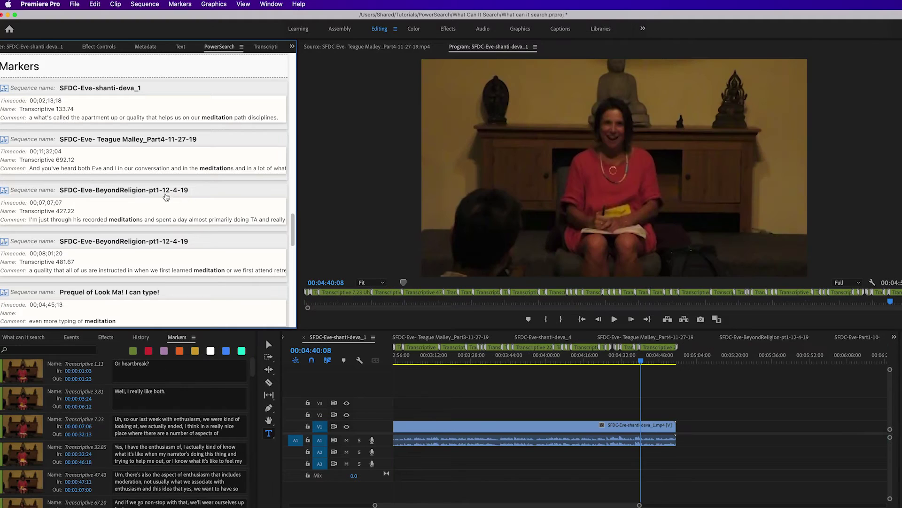
left_click(147, 193)
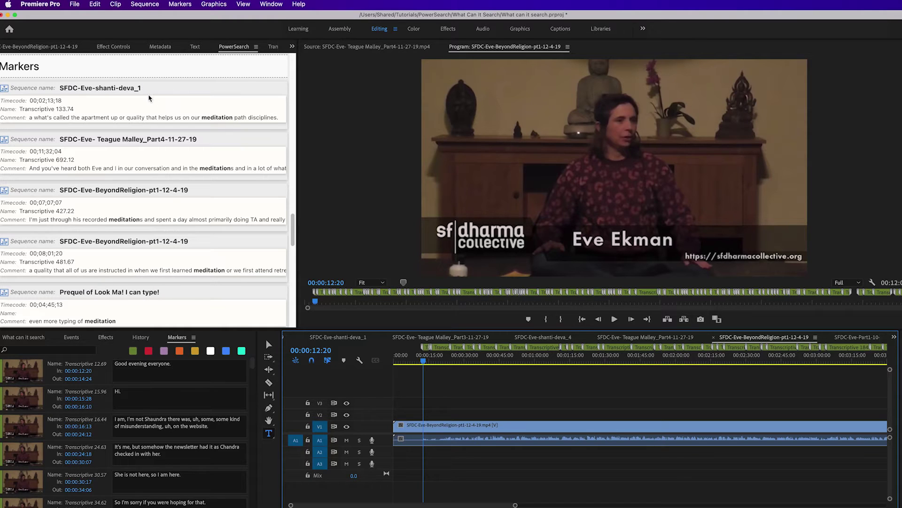
left_click(126, 89)
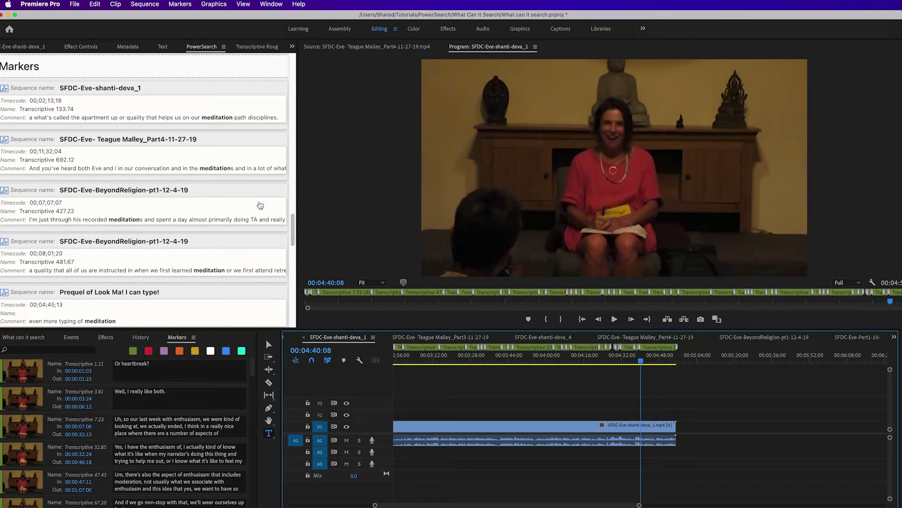
left_click(122, 295)
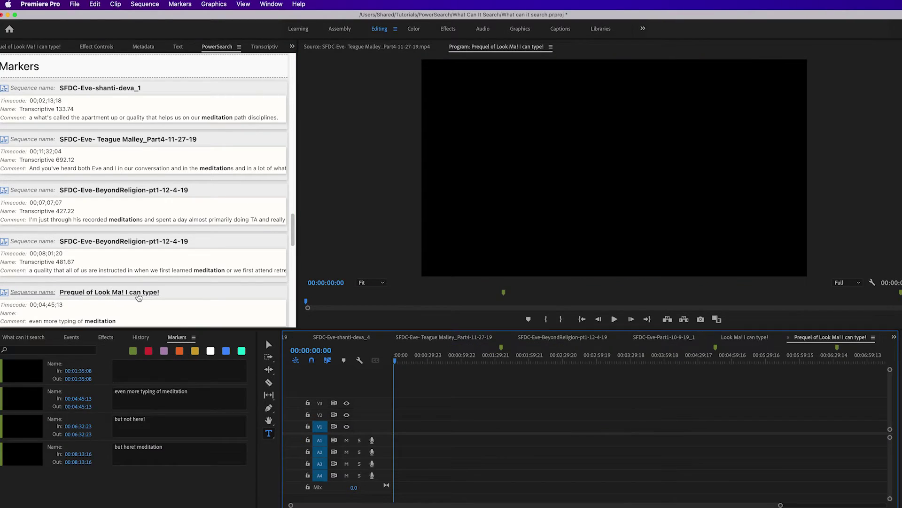
Move the Prequel playhead to its 00:04:45:13 meditation marker, then scroll to the SRT caption hits
left_click(102, 322)
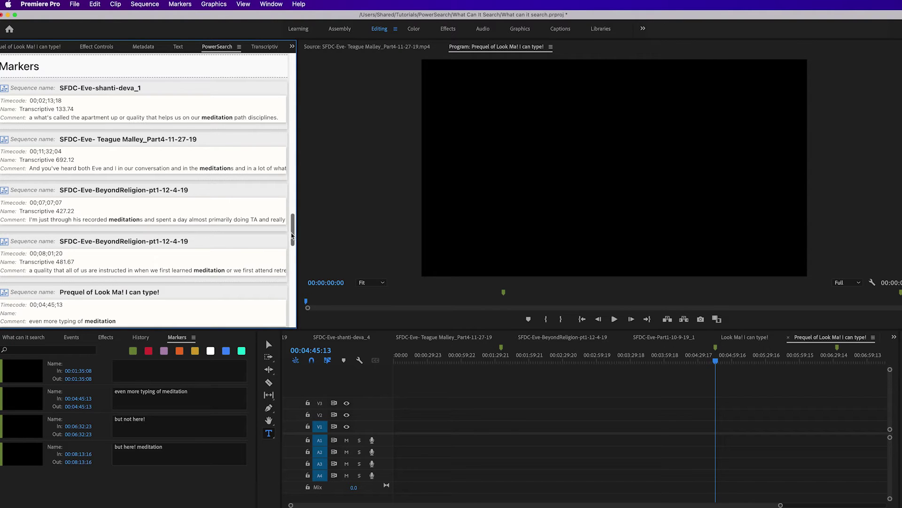
left_click_drag(293, 231, 282, 181)
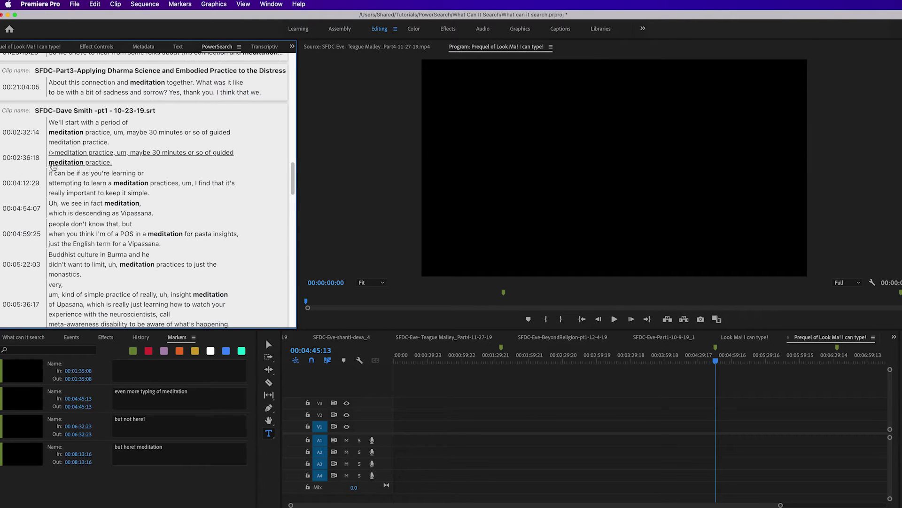
Show the Text panel transcript of the SFDC-Eve-shanti-deva_11 sequence, starting at 00:00:02:13
left_click(165, 49)
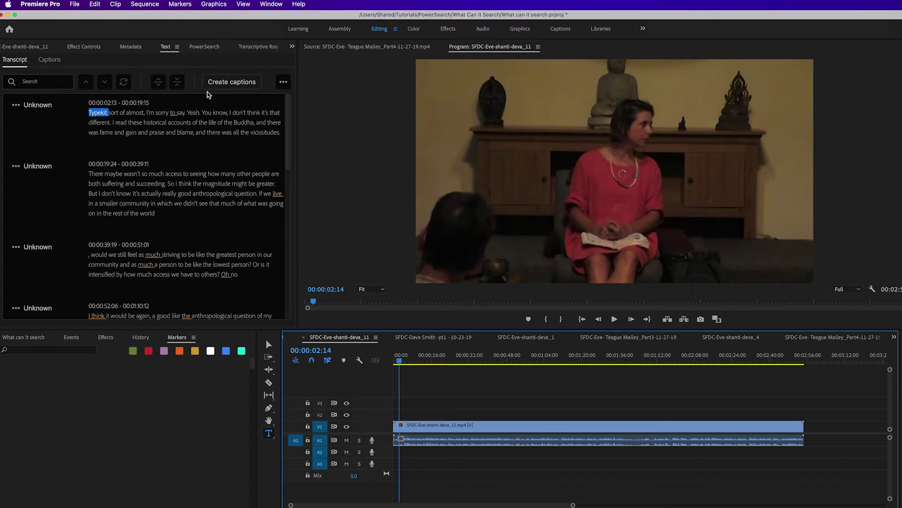
Create a caption track from the shanti-deva_11 transcript, then go back to the PowerSearch results
left_click(283, 83)
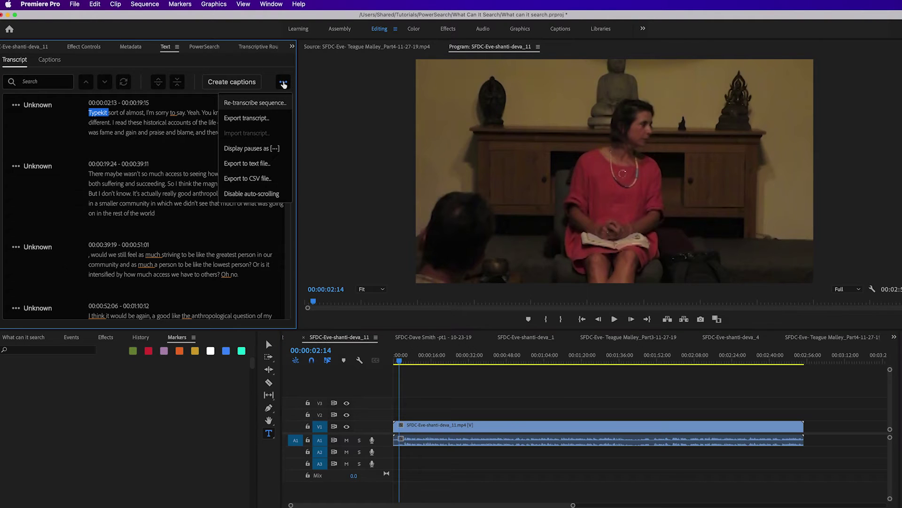
left_click(285, 83)
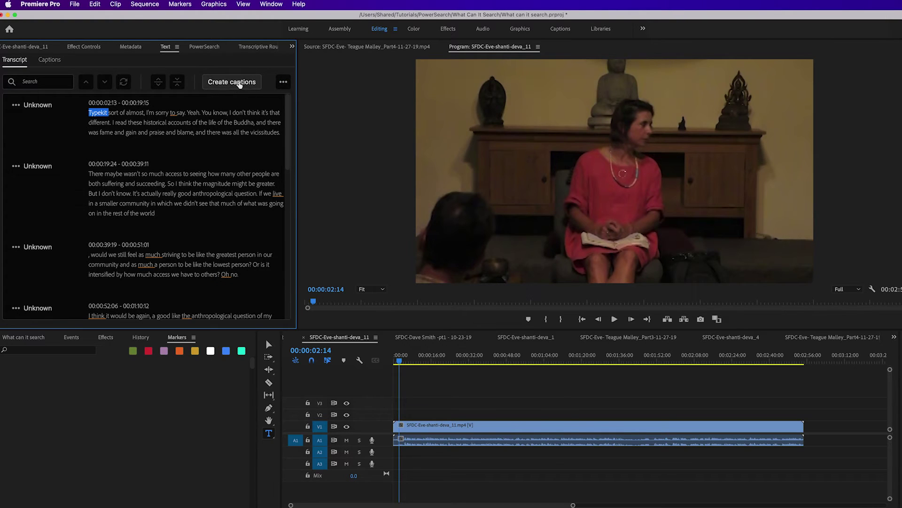
left_click(232, 83)
left_click(524, 418)
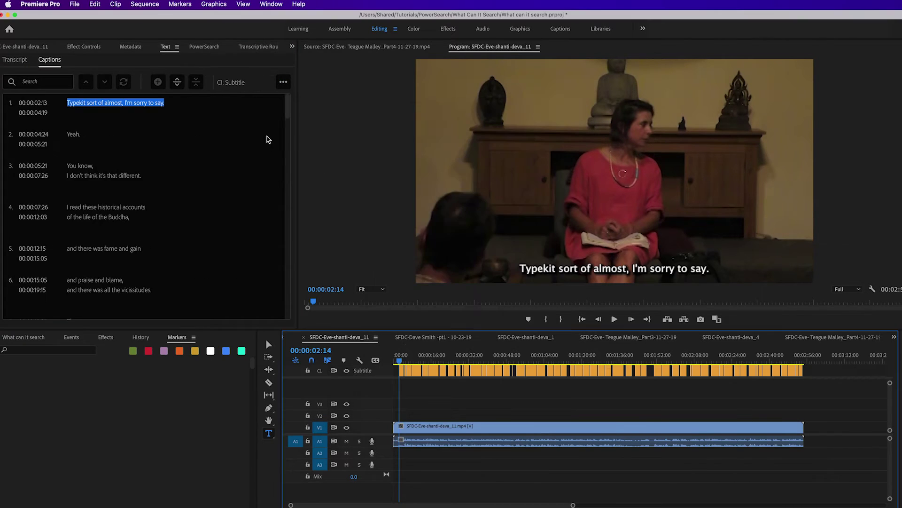
left_click(283, 82)
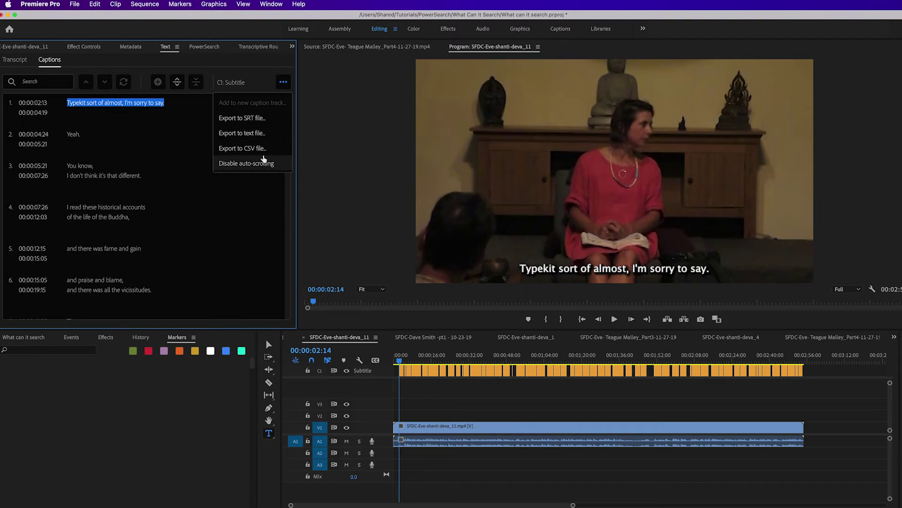
left_click(205, 46)
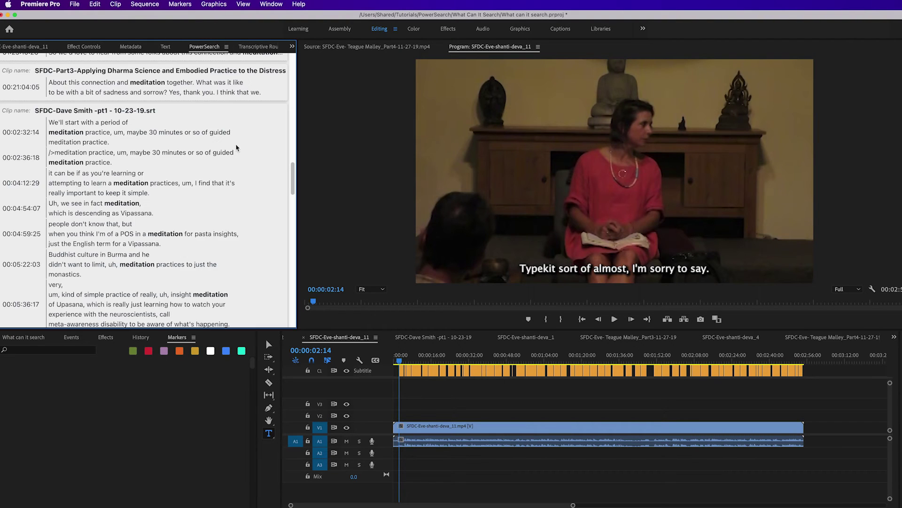
Open the SRT hit, jump to the C1 caption about suffering, and view it in Transcriptive
left_click(99, 207)
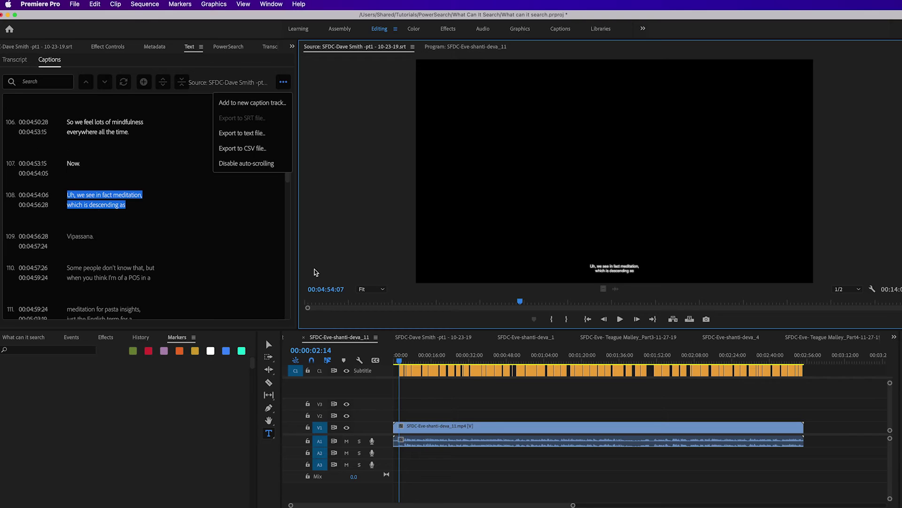
left_click(48, 196)
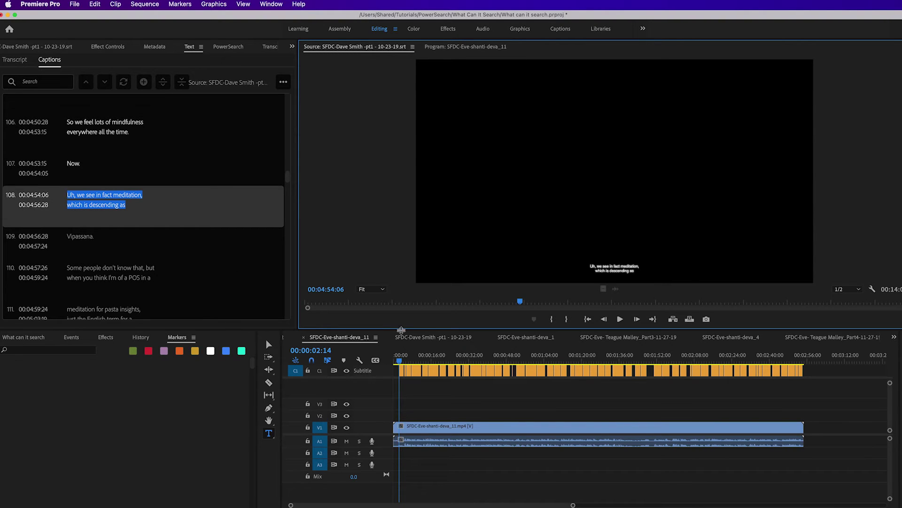
left_click(426, 370)
left_click(451, 370)
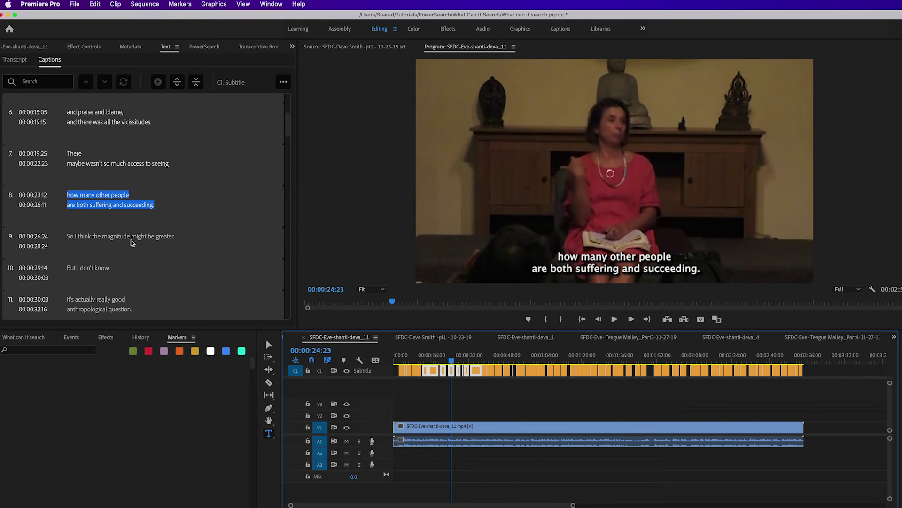
left_click(249, 47)
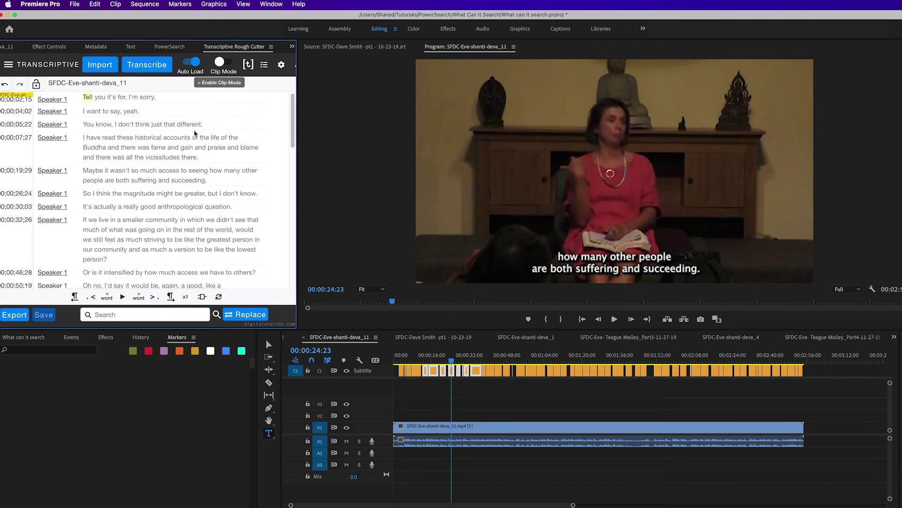
left_click(171, 48)
Scroll the Speech Analysis results and open shanti-deva_1 at its meditation hit
left_click_drag(292, 171, 296, 59)
scroll(181, 151, "down", 3)
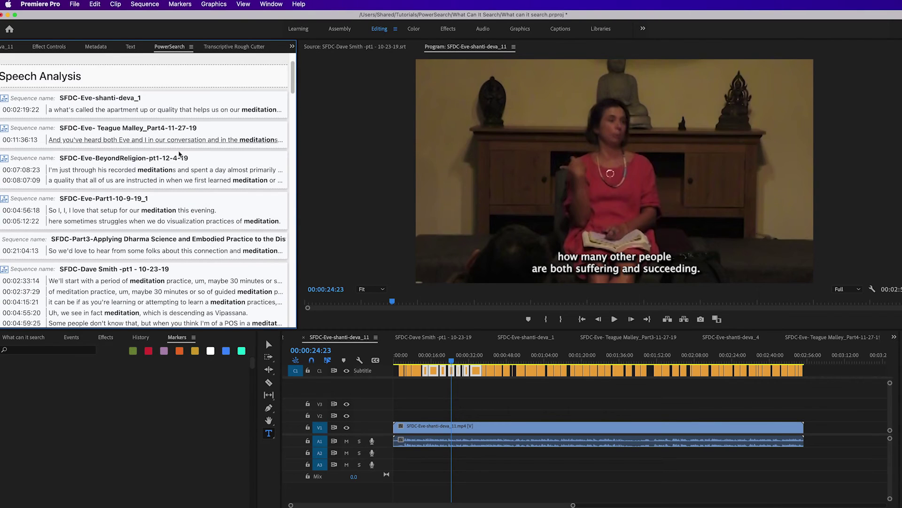
left_click(121, 110)
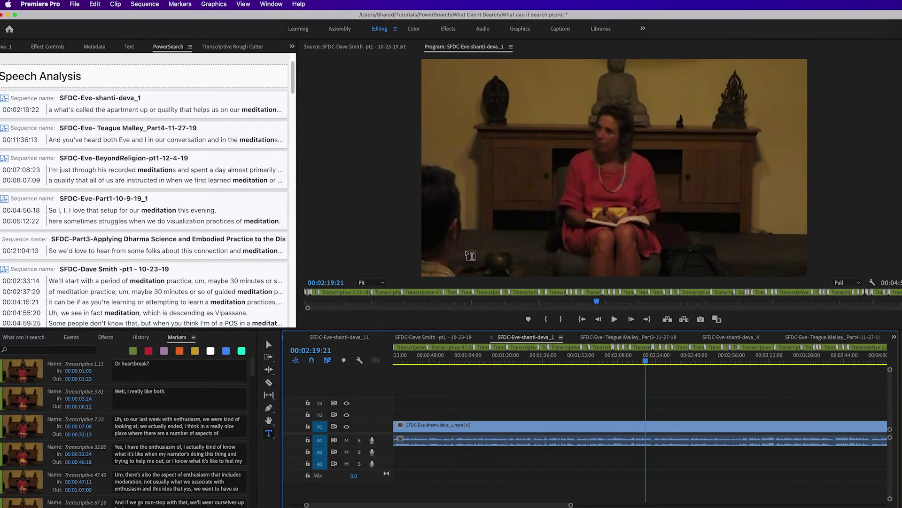
Open the Part2 clip at its meditation mention and view the highlighted transcript in Transcriptive
left_click_drag(292, 91, 290, 127)
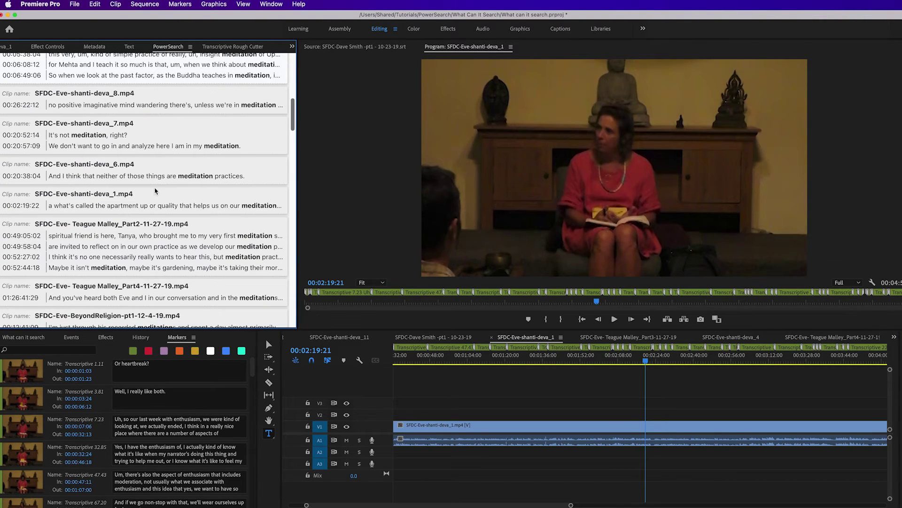
left_click(155, 235)
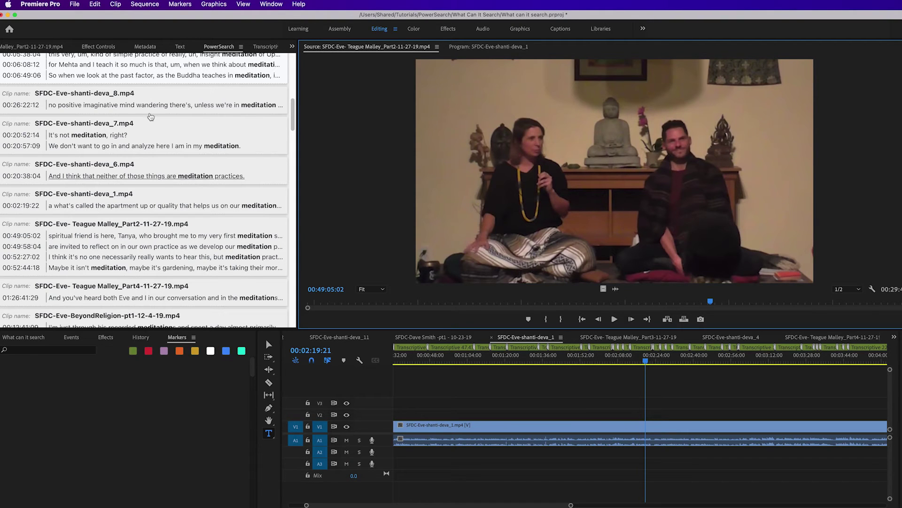
left_click(264, 46)
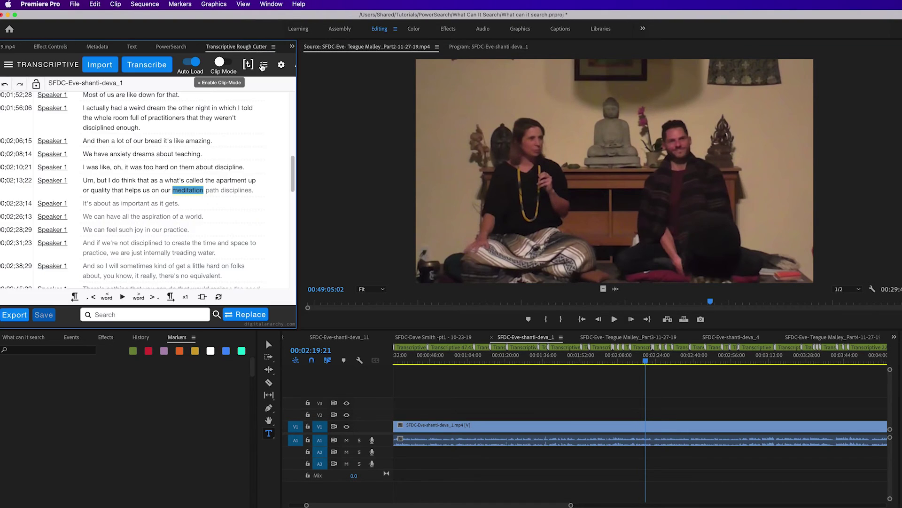
left_click(144, 68)
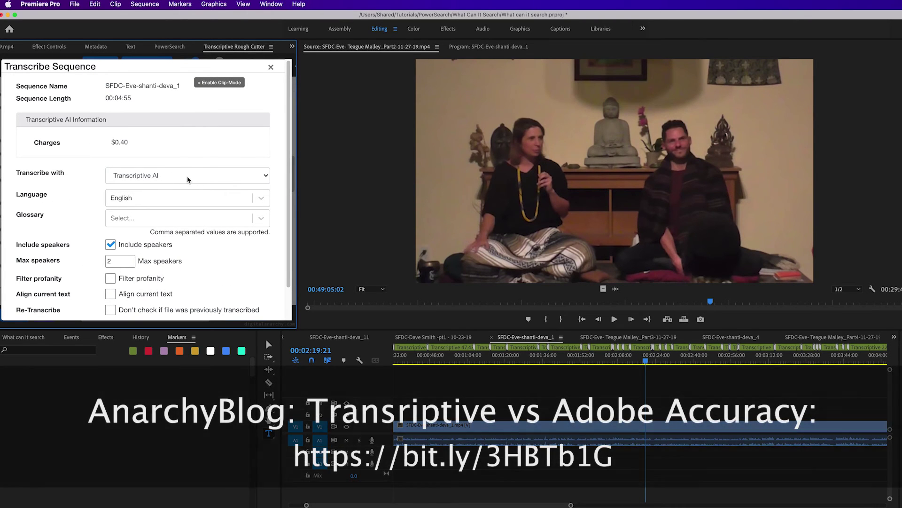
left_click(169, 179)
left_click(207, 154)
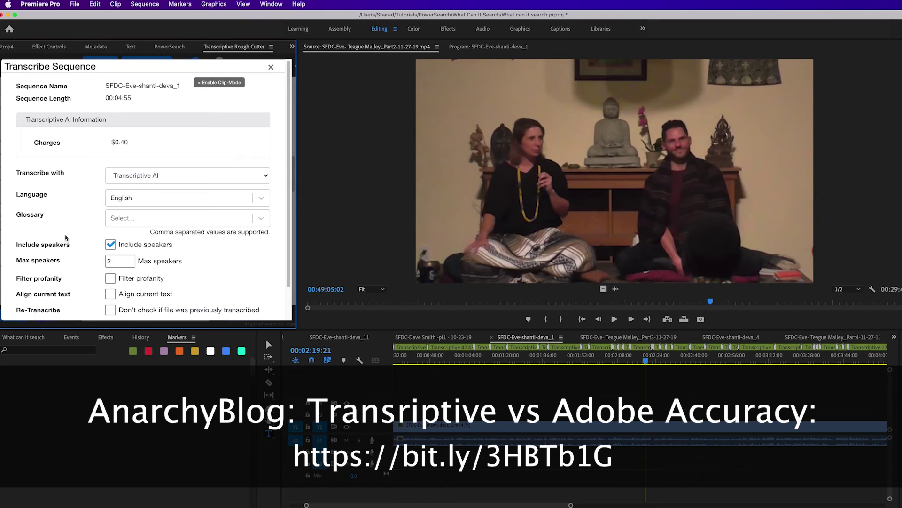
left_click(271, 67)
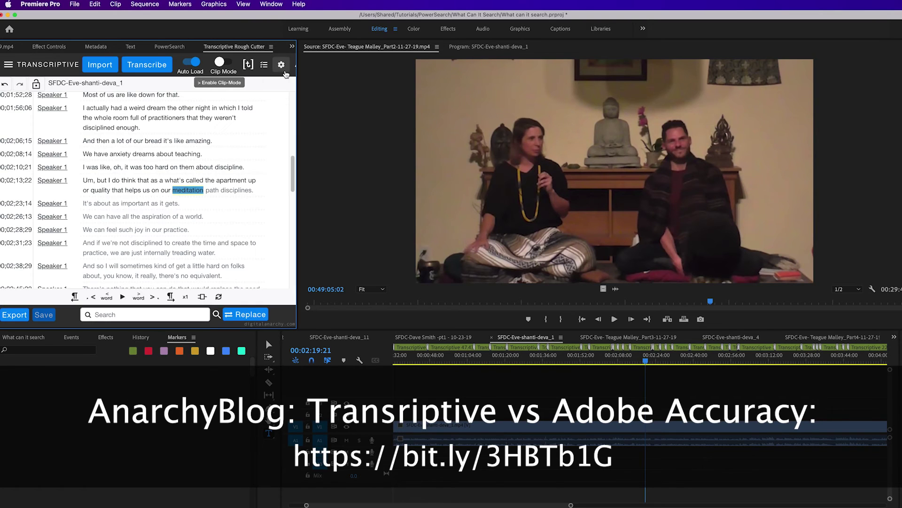
left_click(105, 70)
left_click(149, 173)
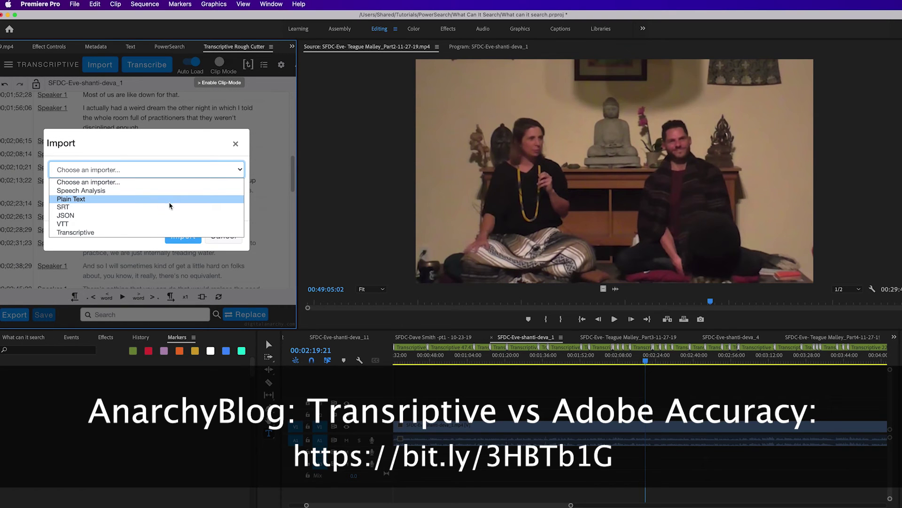
left_click(236, 145)
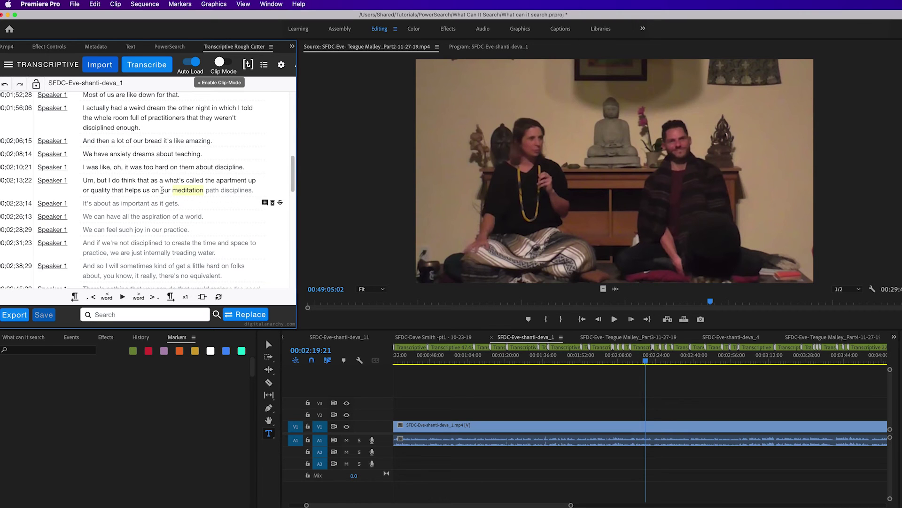
left_click(153, 69)
Choose Alignment as the transcription engine, close without transcribing, and return to PowerSearch results
left_click(174, 179)
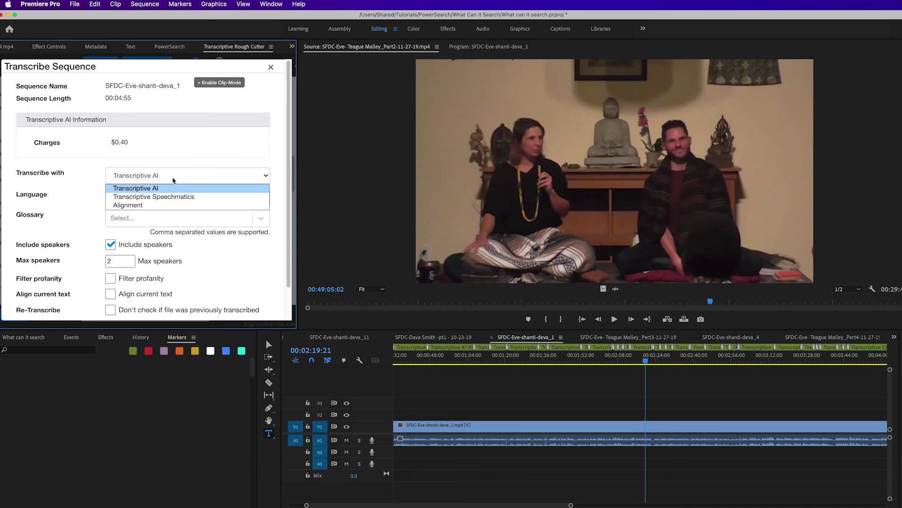
left_click(162, 205)
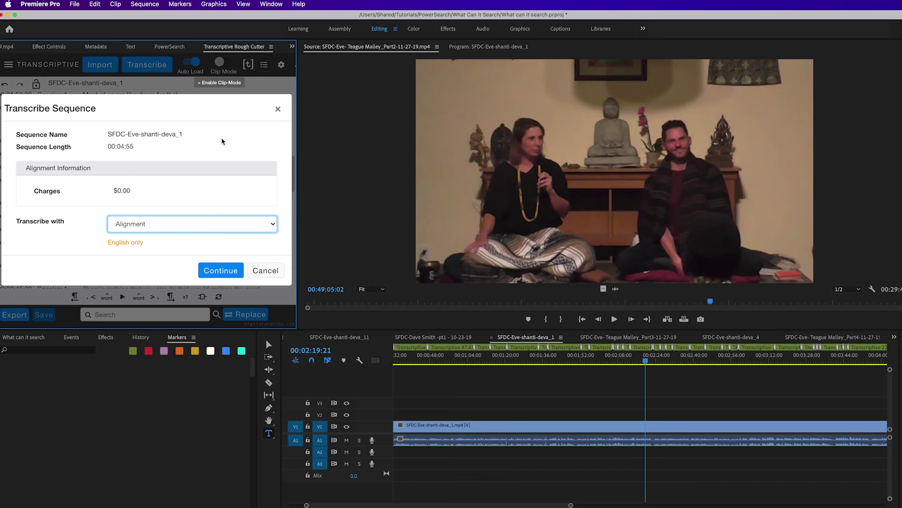
left_click(278, 110)
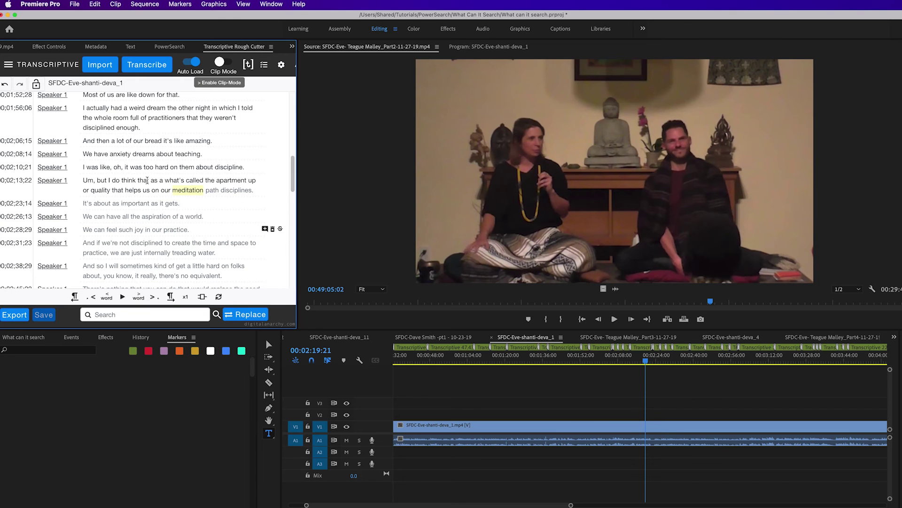
left_click(169, 46)
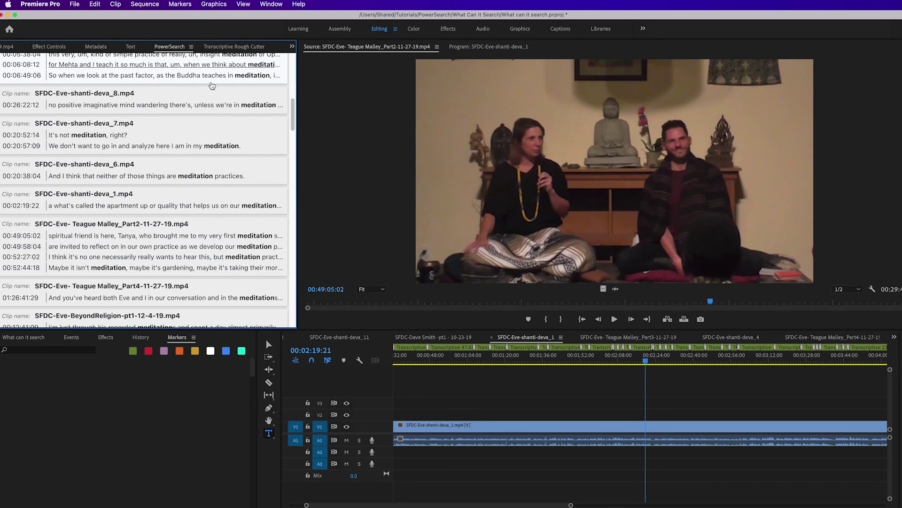
Open the SFDC-Part3-Applying Dharma Science sequence at its 00:21:04:13 meditation hit
left_click_drag(292, 119, 292, 102)
left_click(154, 112)
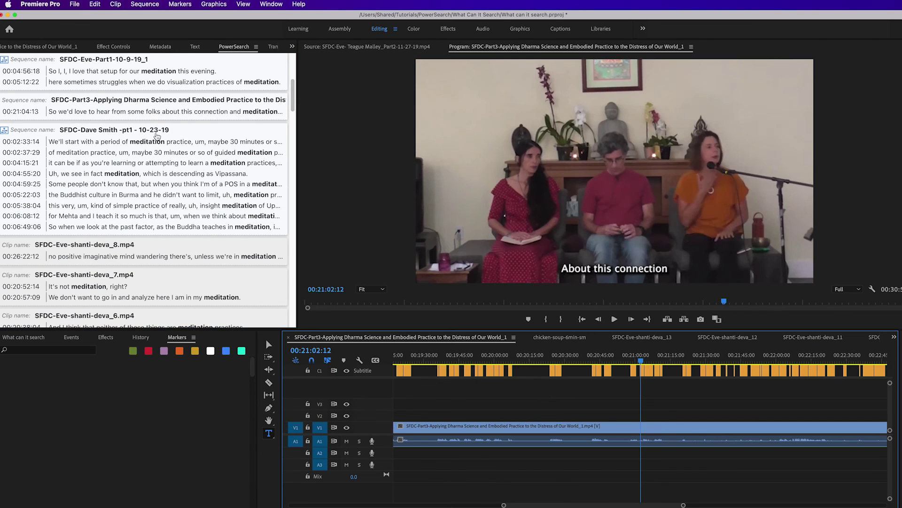